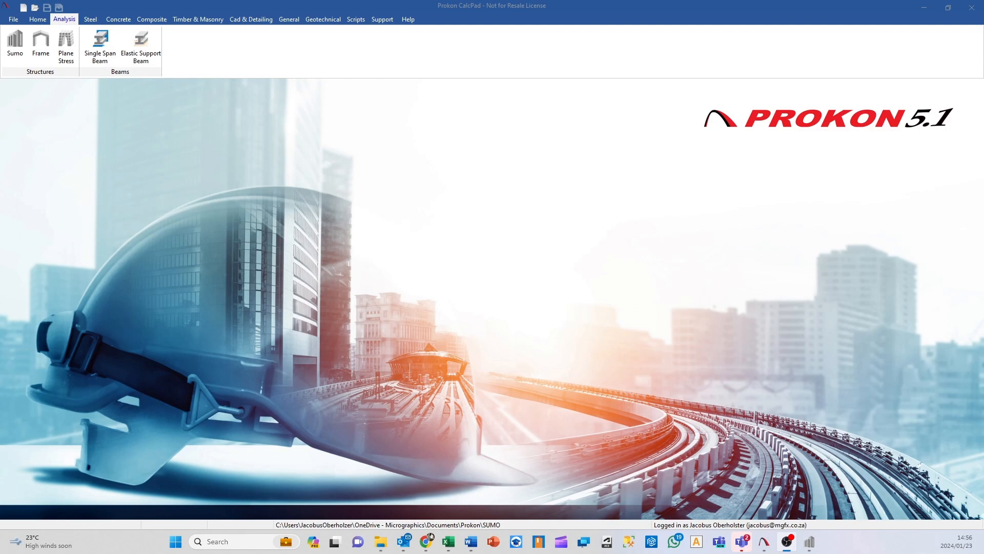
Step: Switch to the Sumo model and run a Linear analysis, saving the changes to the file
click(809, 541)
middle_drag(374, 153, 411, 162)
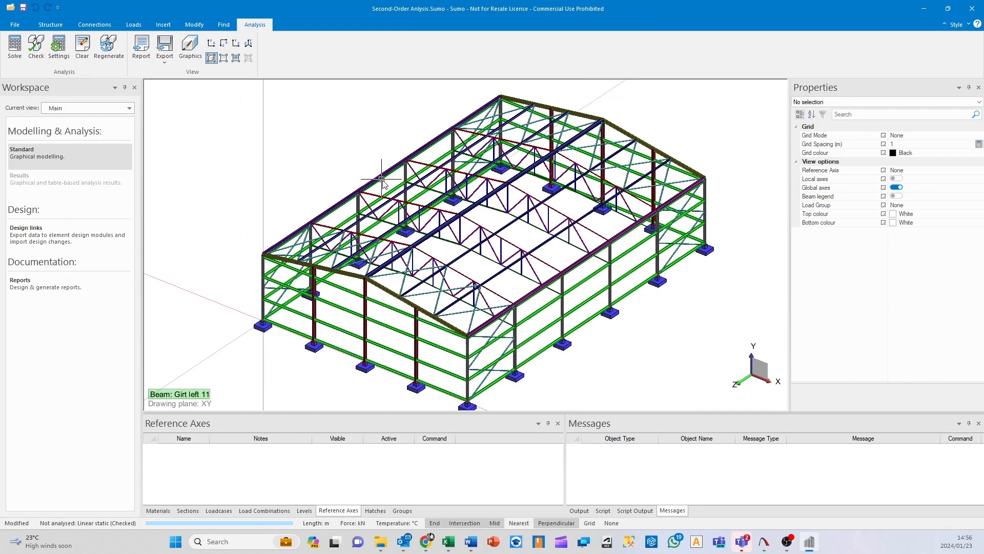
click(58, 46)
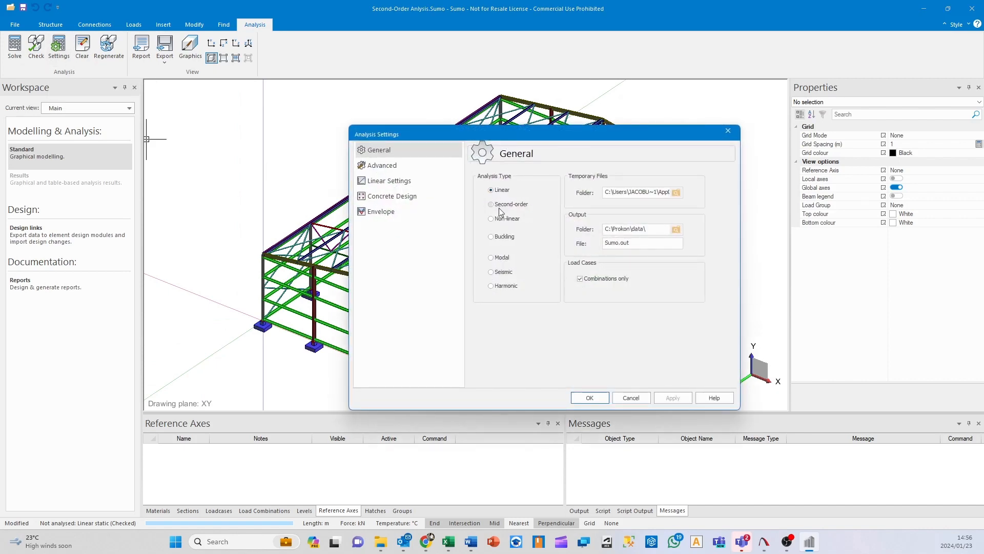
click(597, 397)
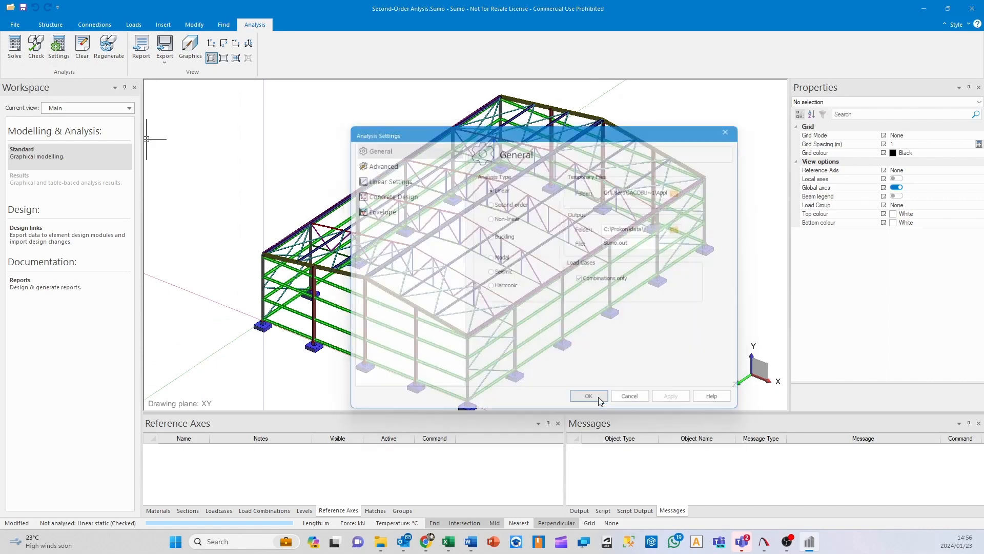
click(15, 46)
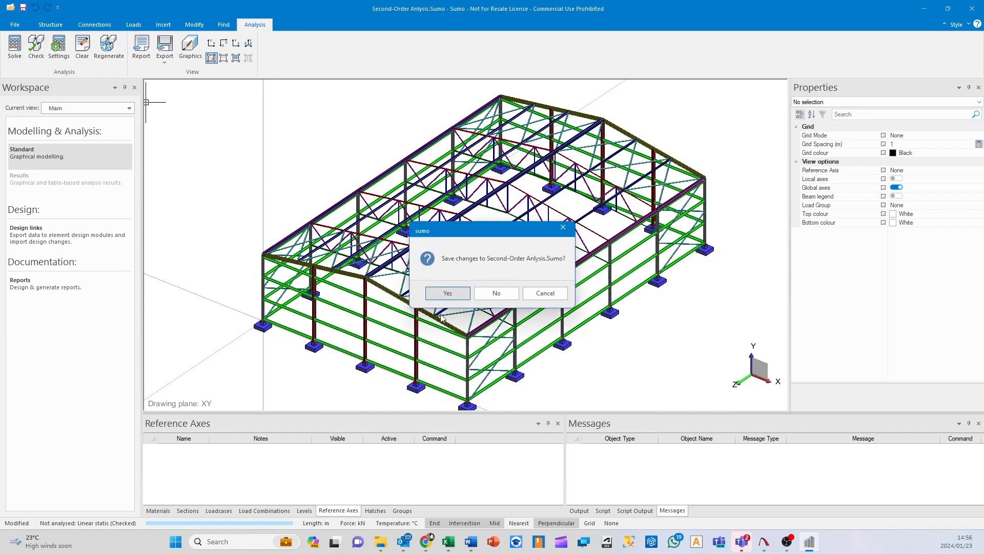
click(457, 293)
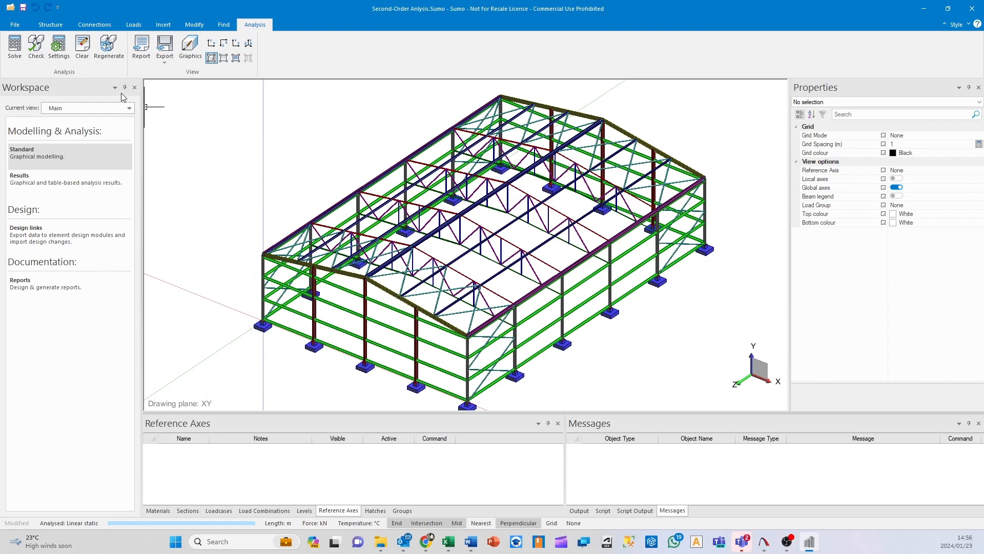
Step: Change the analysis type to Second-order and solve the model, saving the changes
click(58, 46)
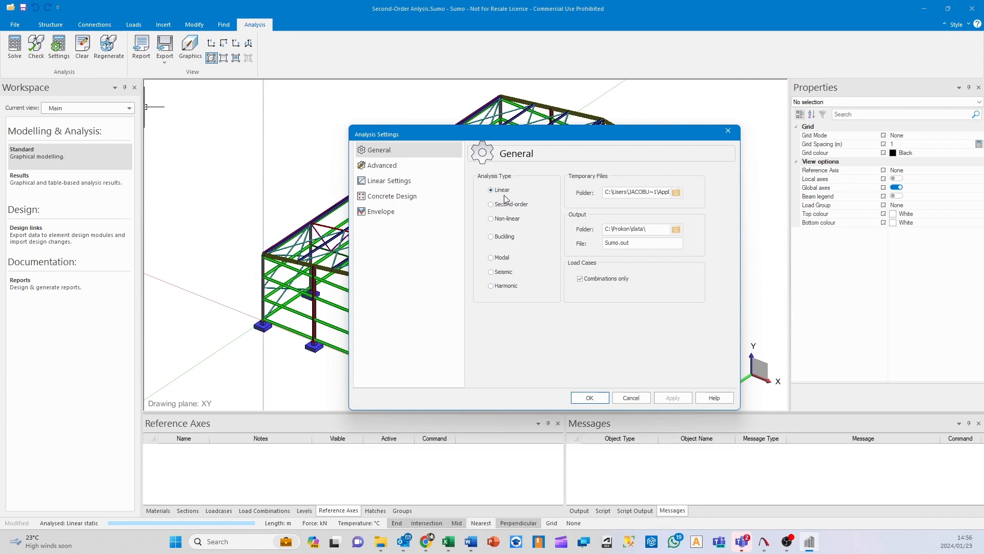
click(519, 205)
click(685, 402)
click(590, 398)
click(14, 46)
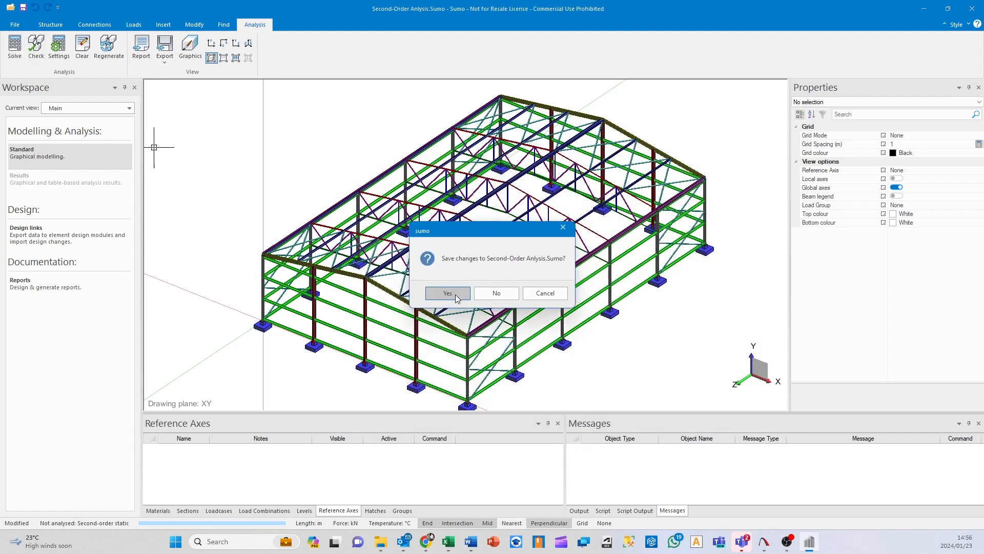
click(454, 296)
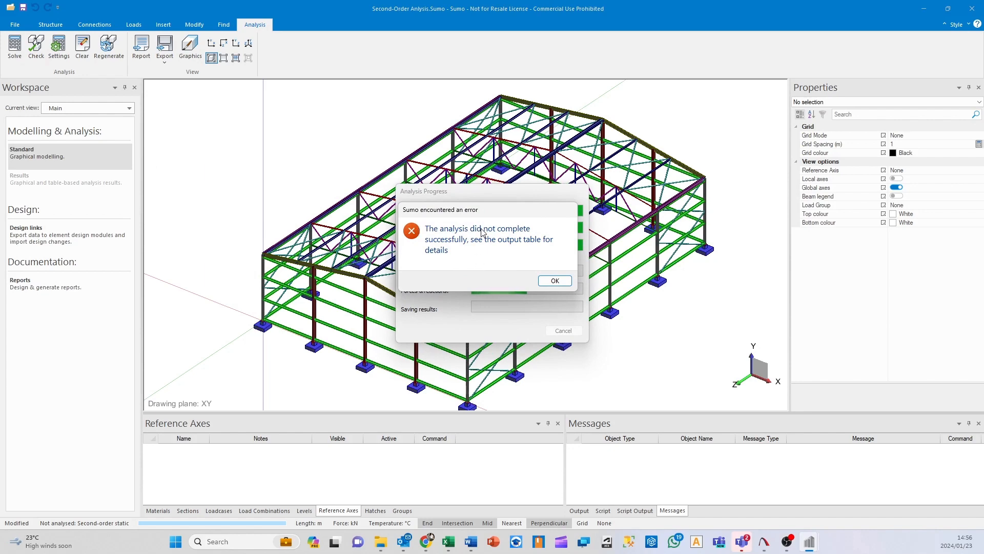
Step: Dismiss the analysis error and check the output table for its details
click(555, 280)
click(580, 511)
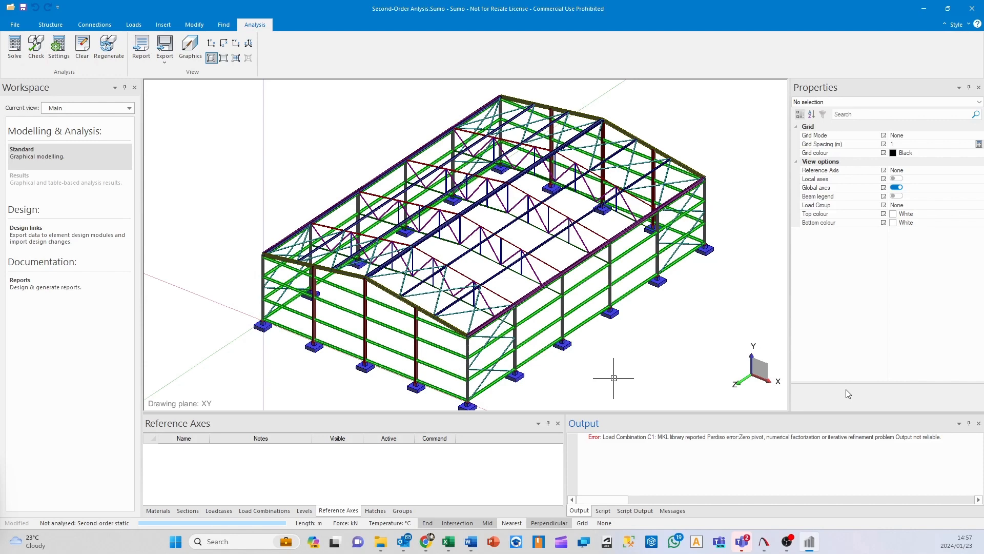
mouse_move(587, 265)
middle_down()
mouse_move(565, 245)
mouse_move(569, 257)
middle_up()
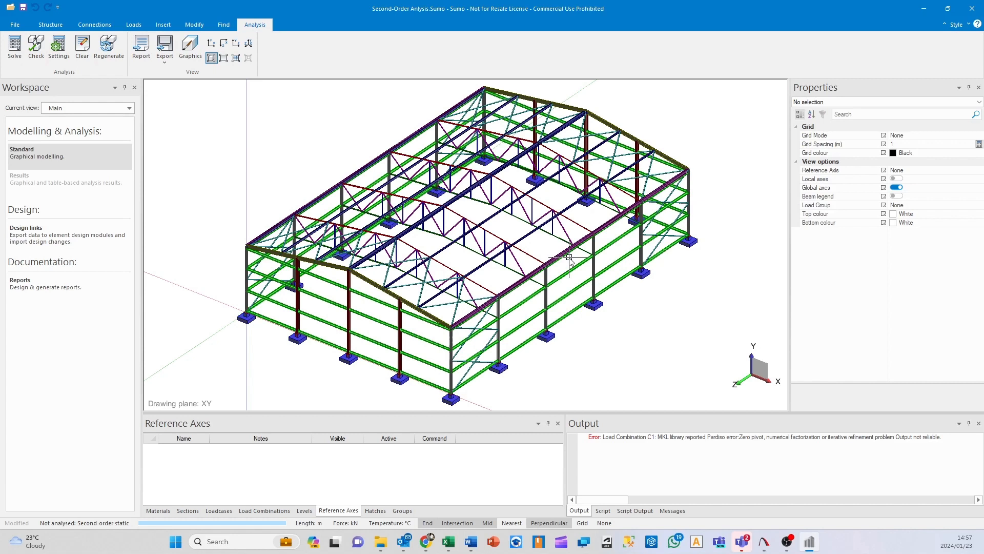
Step: Change the analysis type to Buckling and solve the model, saving the changes
click(58, 46)
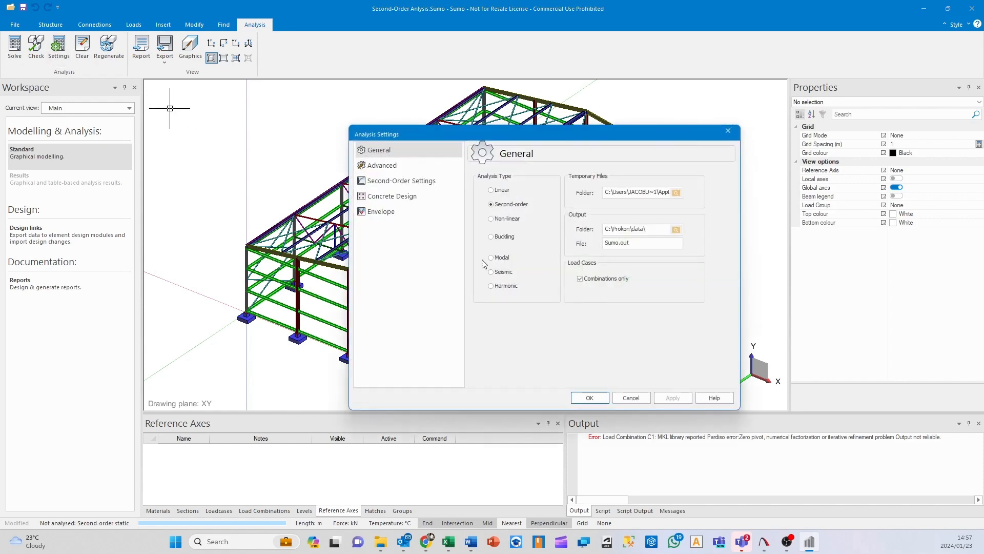
click(496, 238)
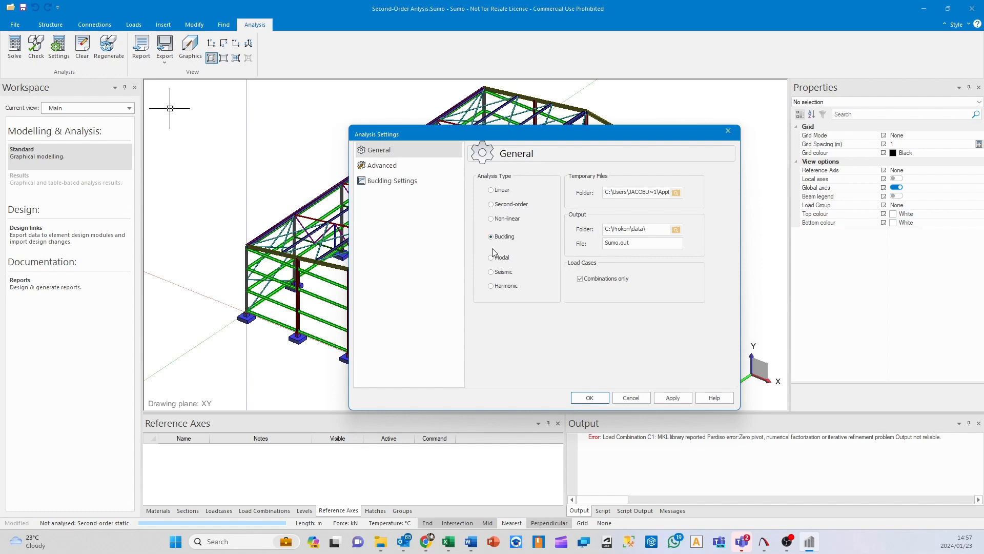
click(590, 398)
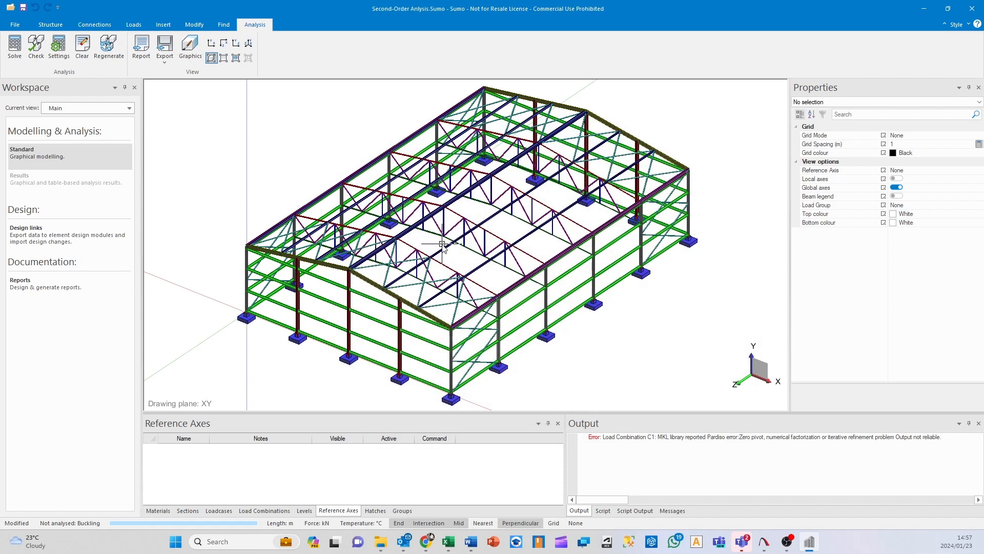
click(13, 52)
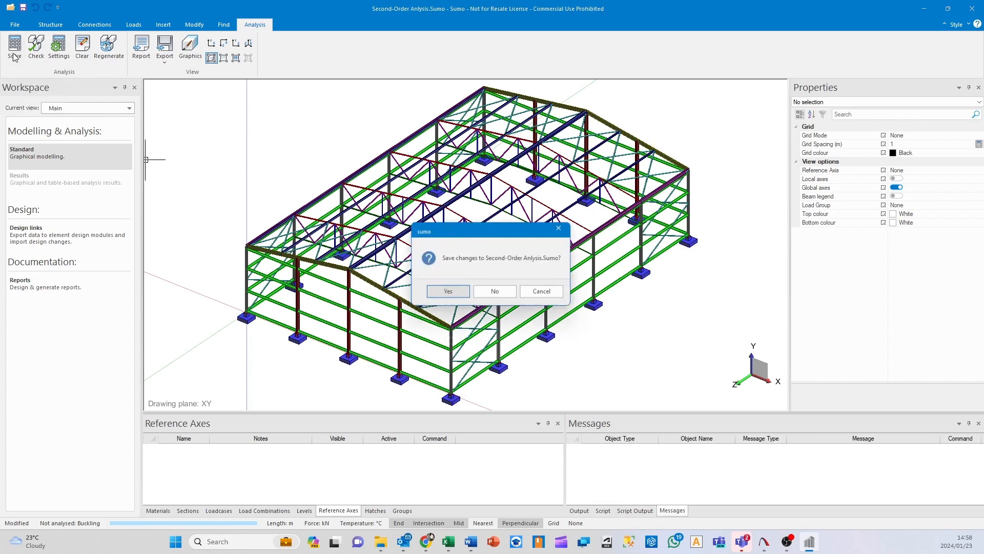
click(461, 295)
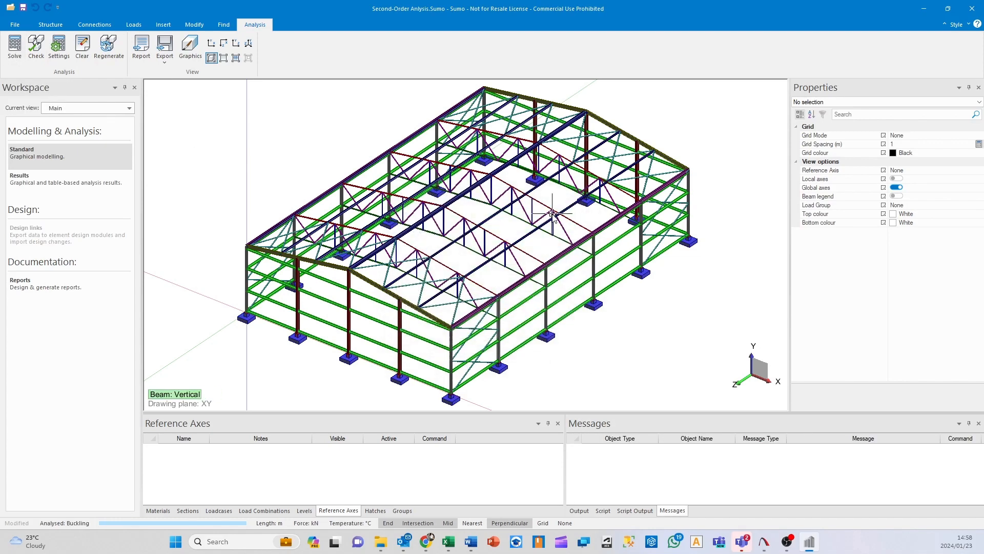
Step: View the buckling results, examining modes 1 to 3 for load combination C1 and mode 3 for C2
click(96, 186)
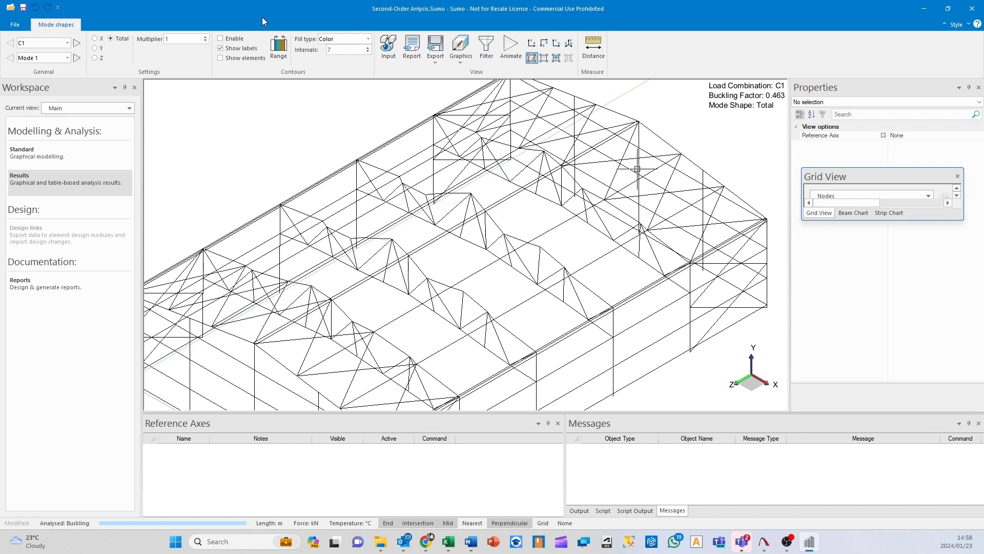
click(76, 58)
click(77, 59)
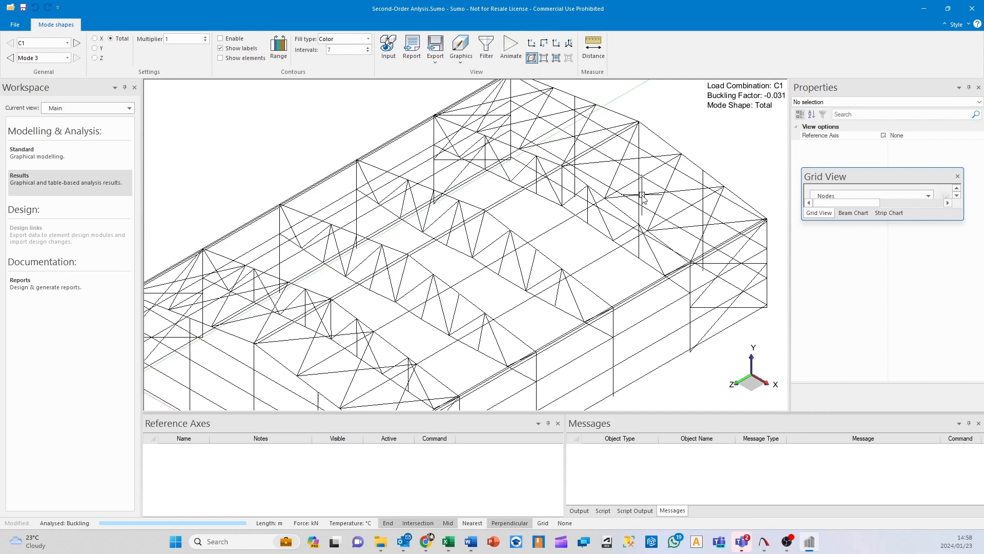
click(76, 44)
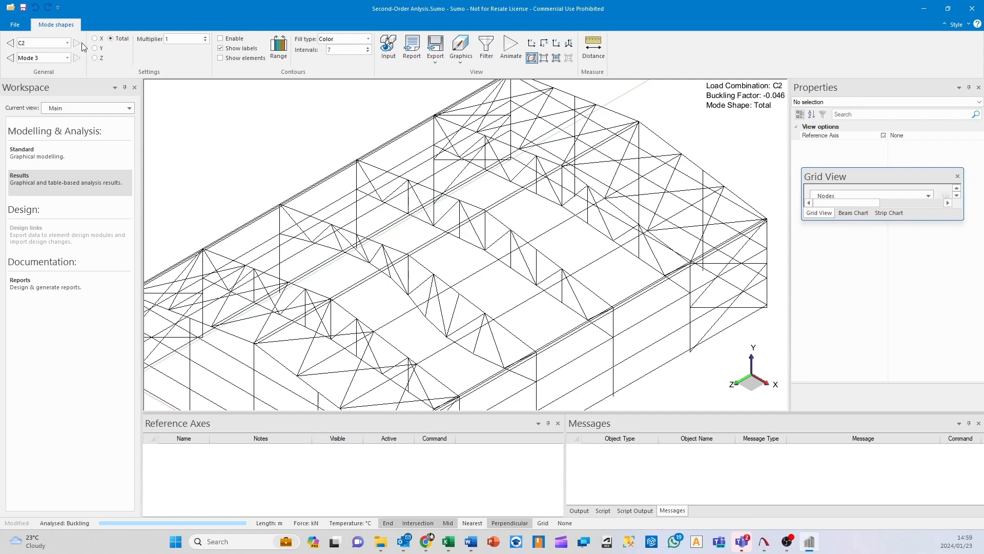
click(11, 58)
click(11, 57)
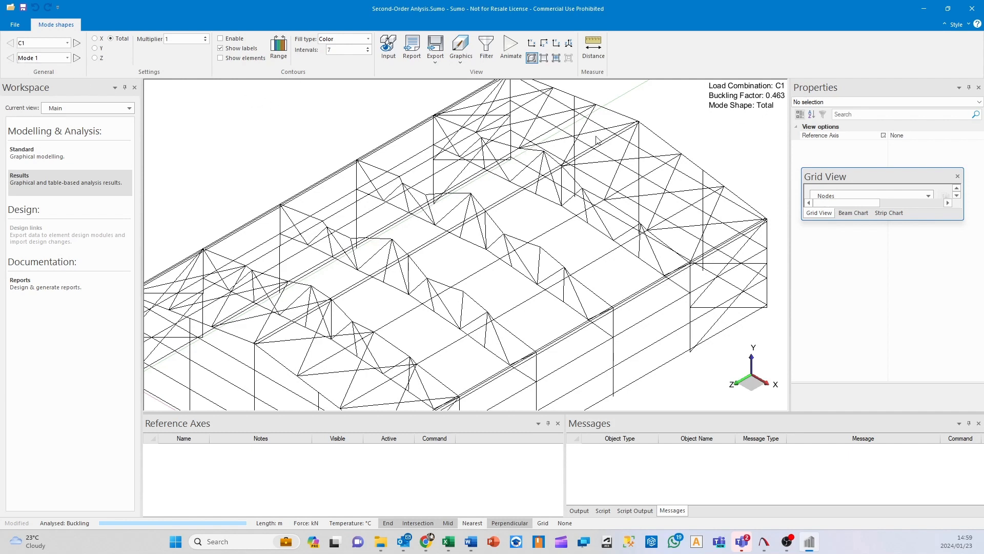
Step: Compare the mode shapes of load combination C1 again and animate Mode 1
click(80, 59)
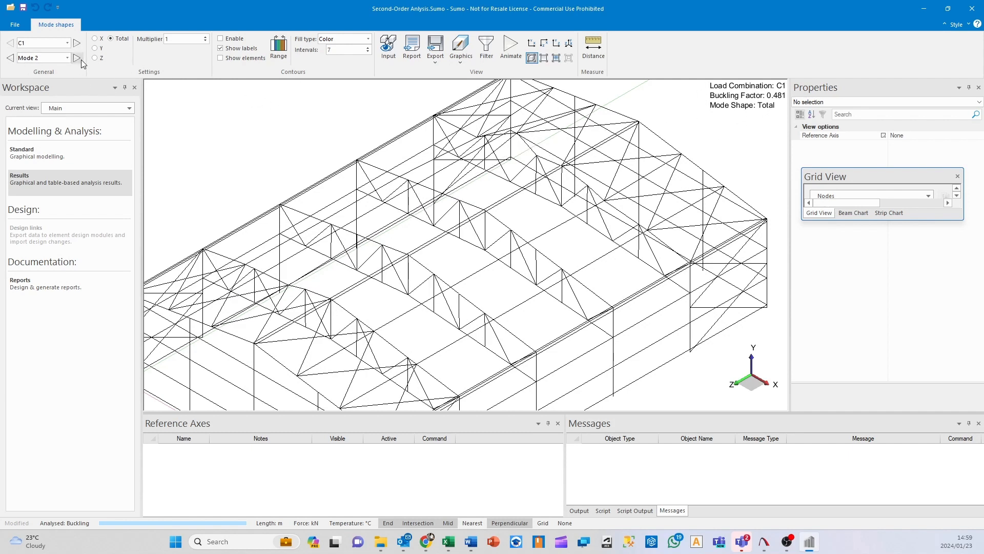
click(80, 59)
click(11, 58)
click(11, 58)
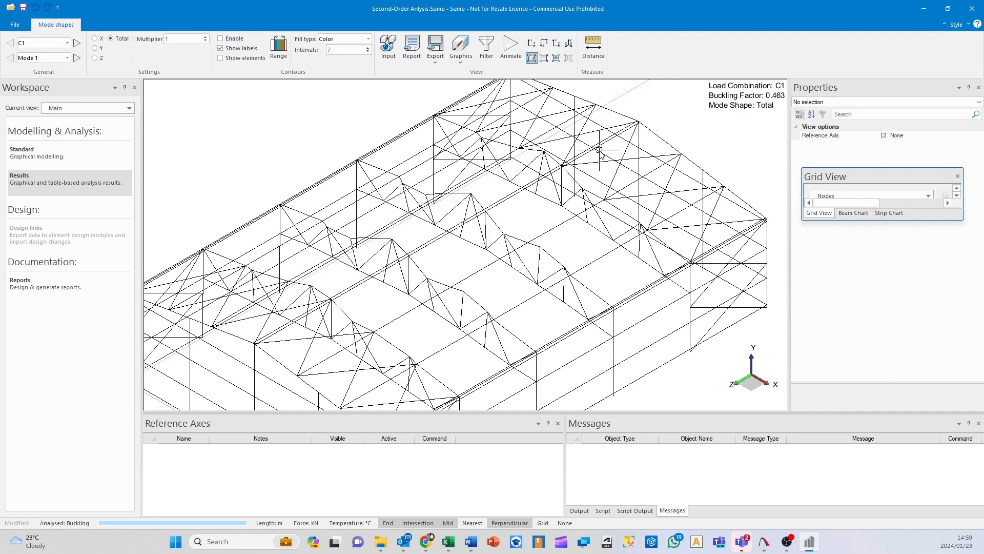
click(509, 52)
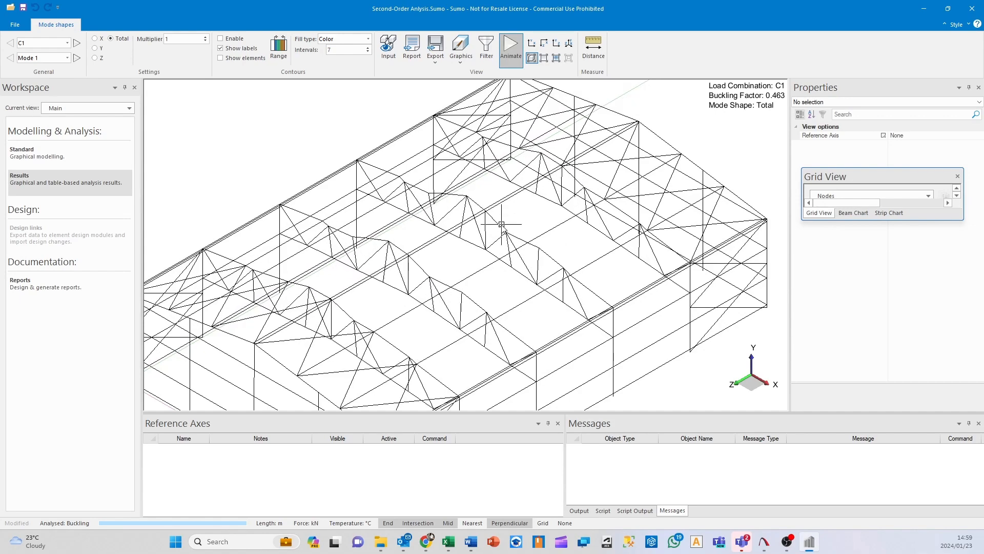
Step: Return to graphical modelling and replace the top chords section with the 80x80x8 equal-leg steel angle
click(100, 159)
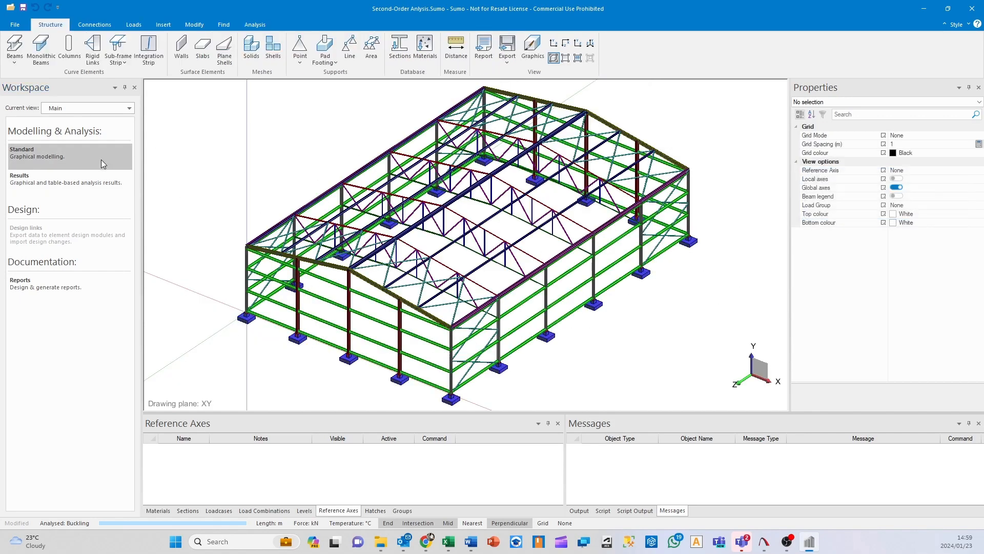
scroll(469, 205, up, 5)
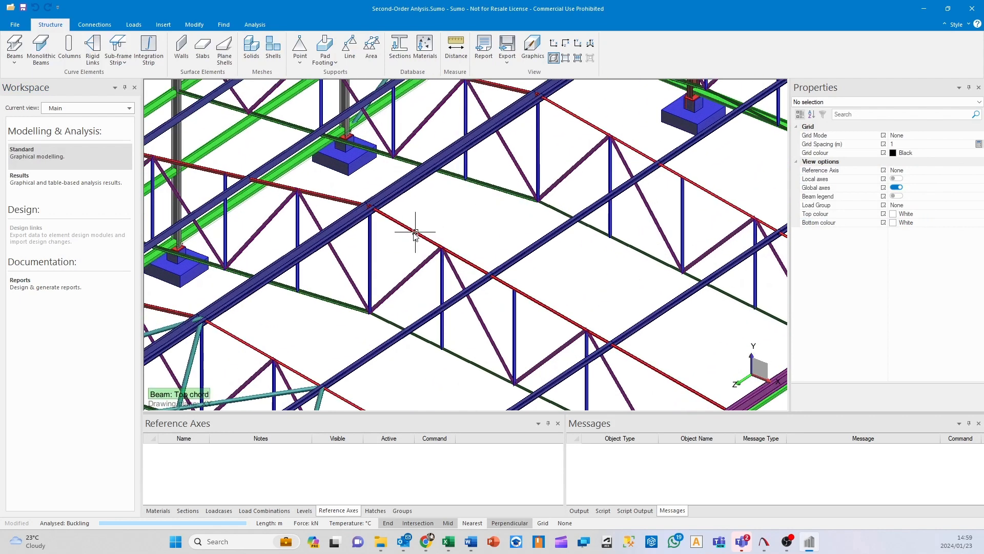
middle_drag(413, 224, 531, 303)
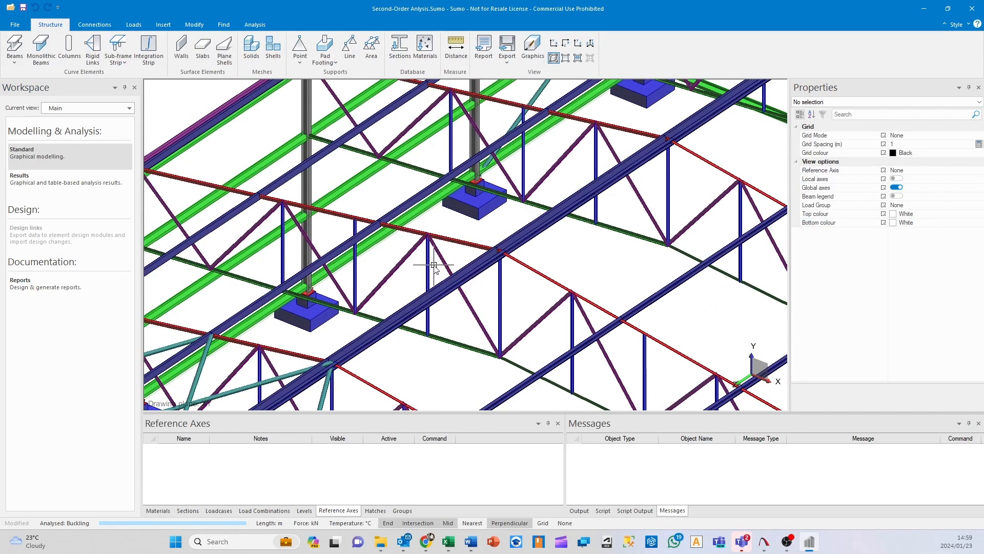
middle_drag(488, 226, 468, 237)
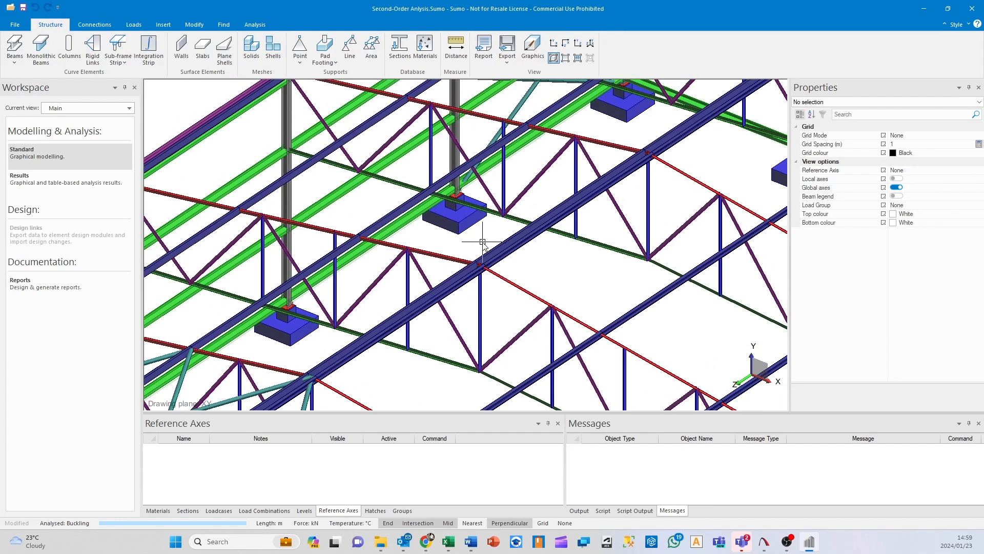
click(189, 510)
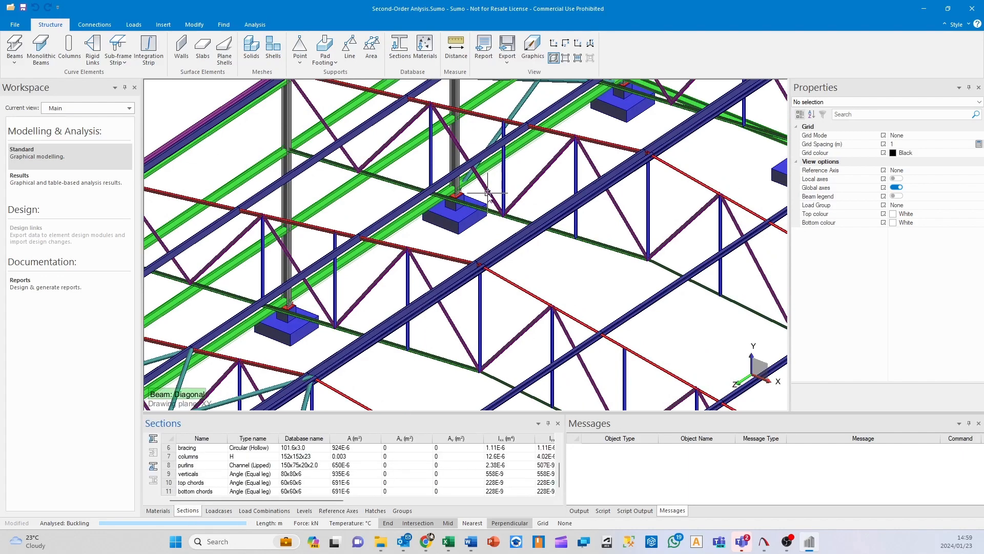
right_click(207, 482)
click(243, 452)
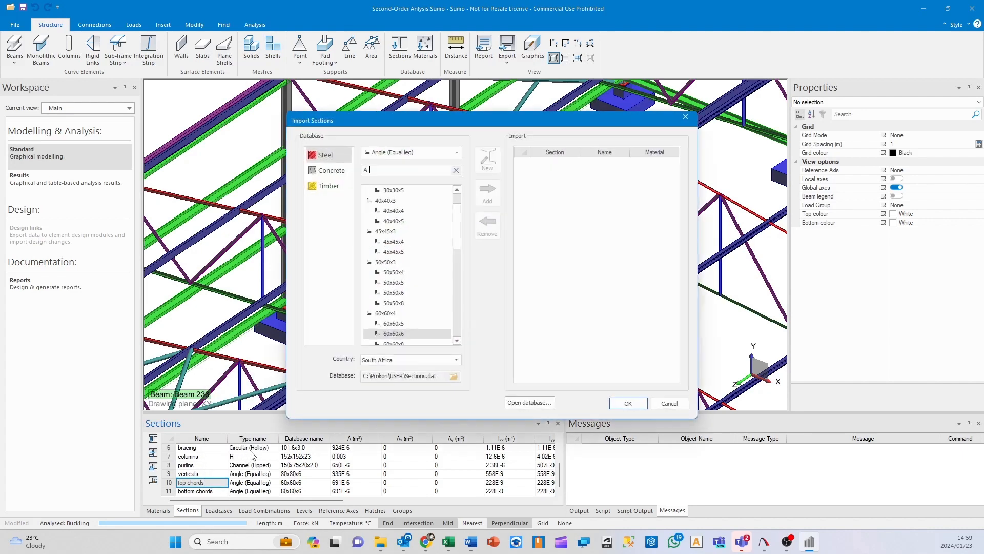
scroll(441, 287, down, 3)
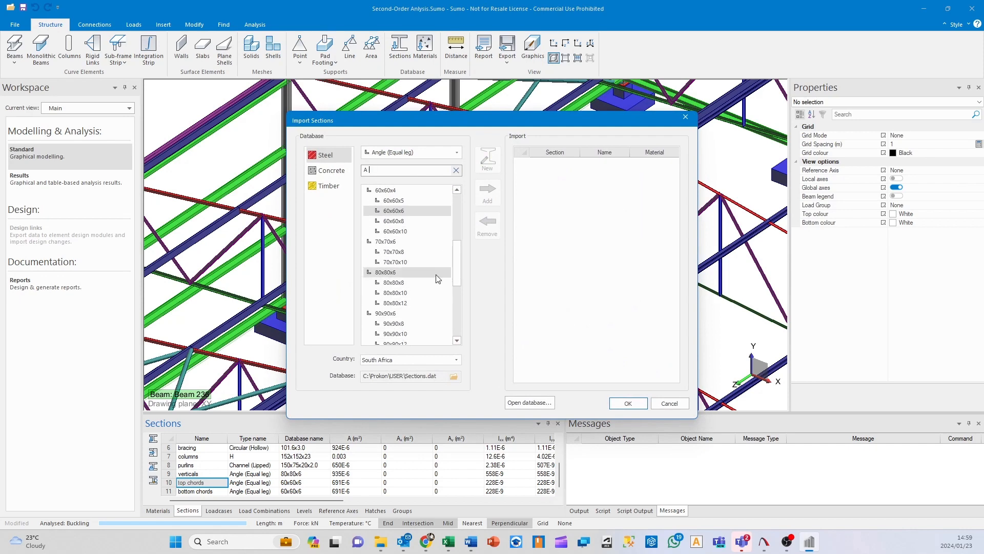
click(434, 282)
click(487, 192)
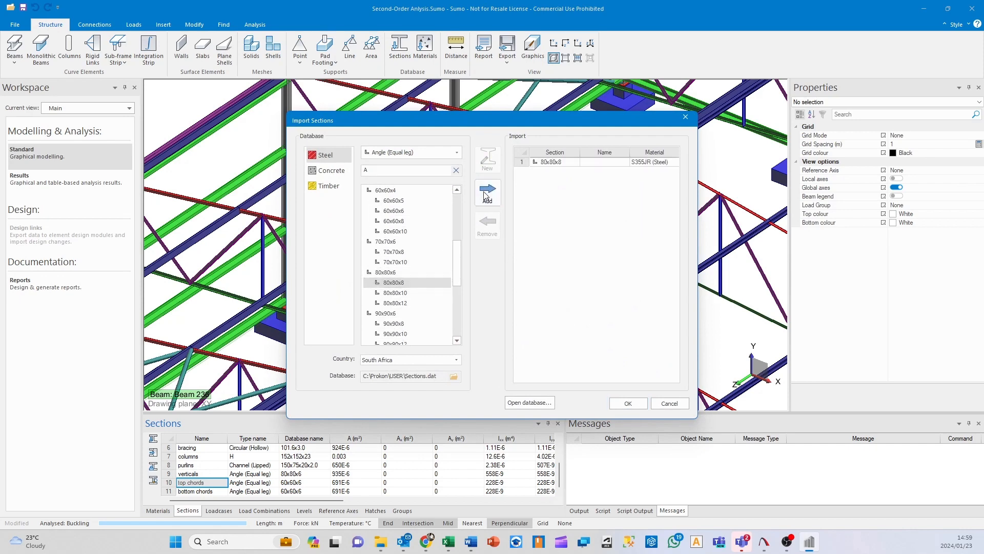
click(628, 404)
Step: Replace the bottom chords section with the 80x80x8 equal-leg steel angle and inspect the roof trusses
right_click(207, 482)
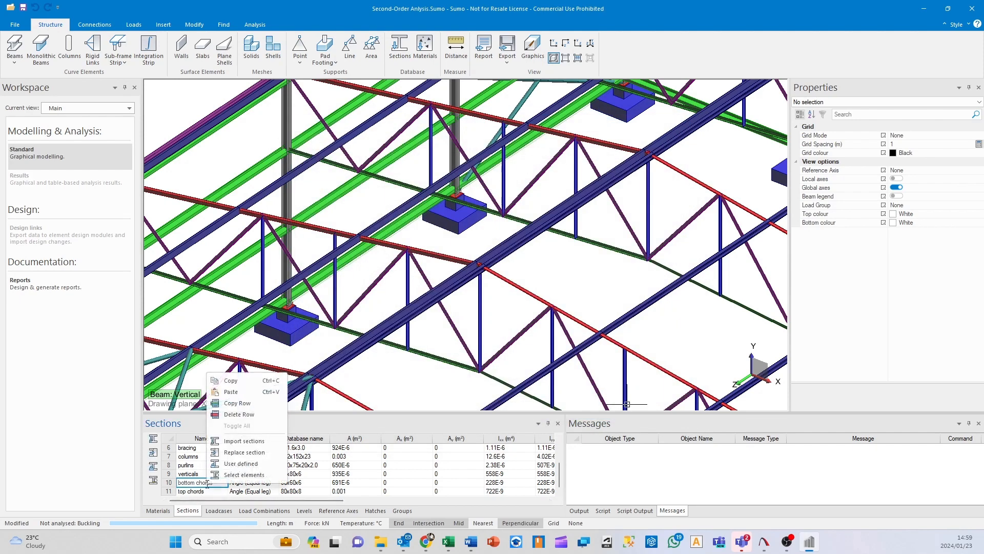
click(240, 442)
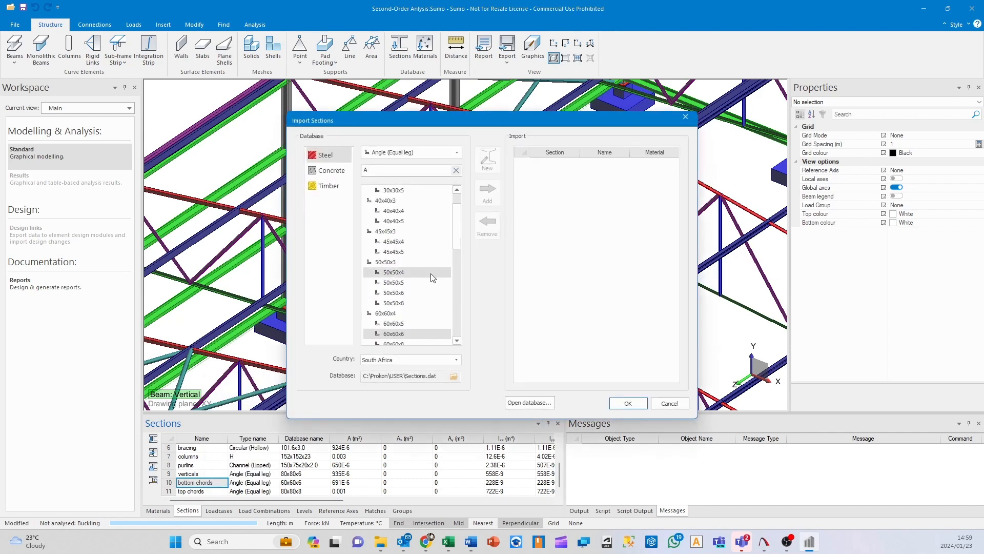
scroll(432, 292, down, 3)
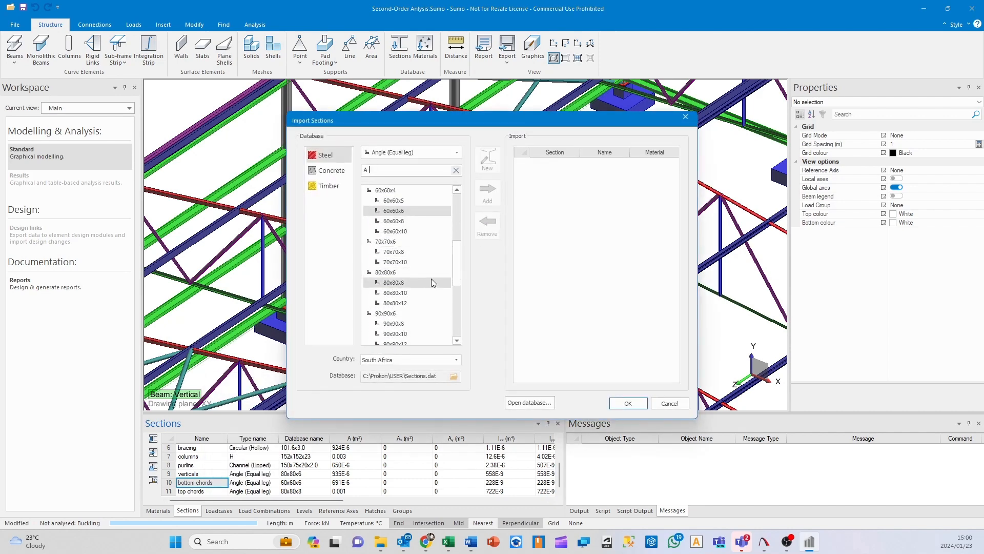
click(432, 281)
click(491, 203)
click(628, 404)
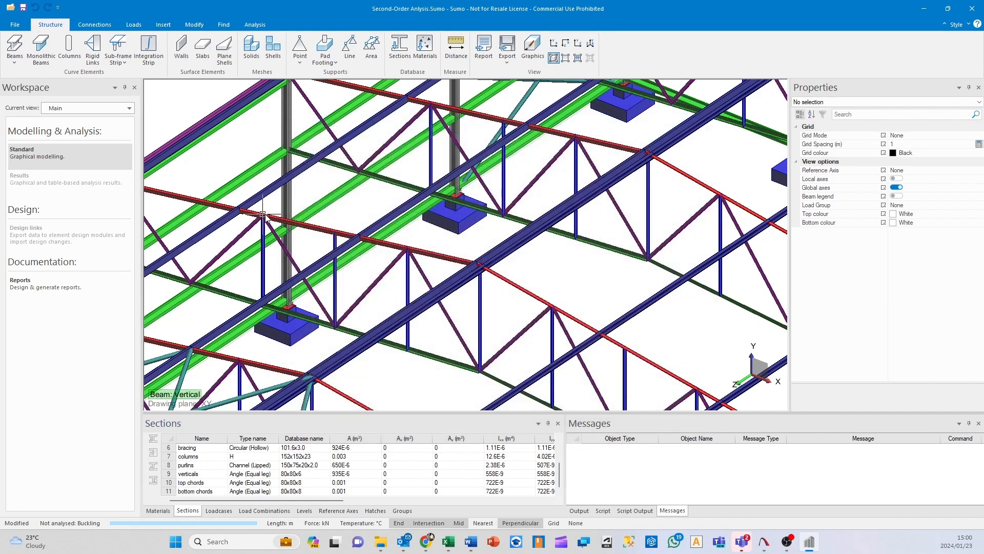
scroll(475, 248, up, 3)
scroll(474, 248, down, 4)
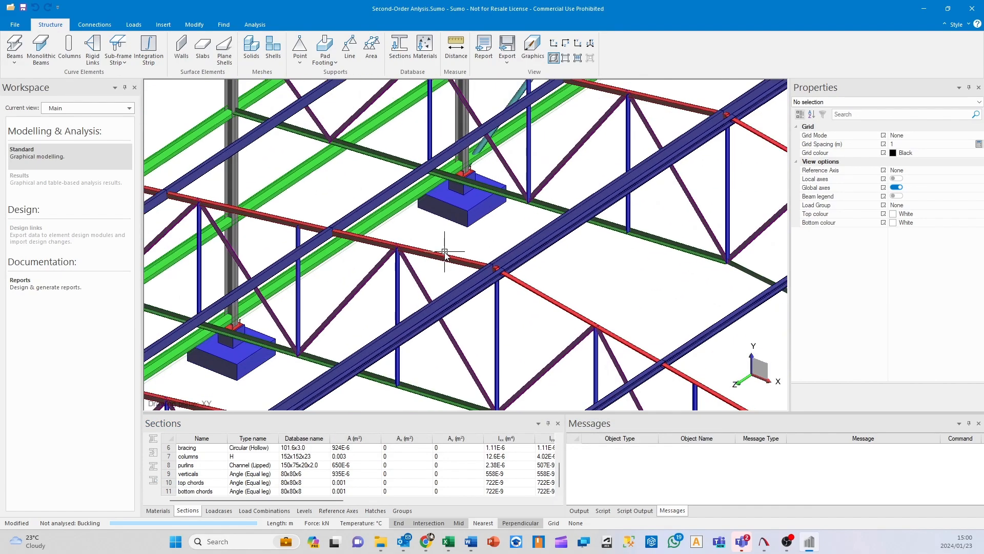
Step: Rerun the buckling analysis with the strengthened chord sections, saving the changes to the model
scroll(444, 253, down, 2)
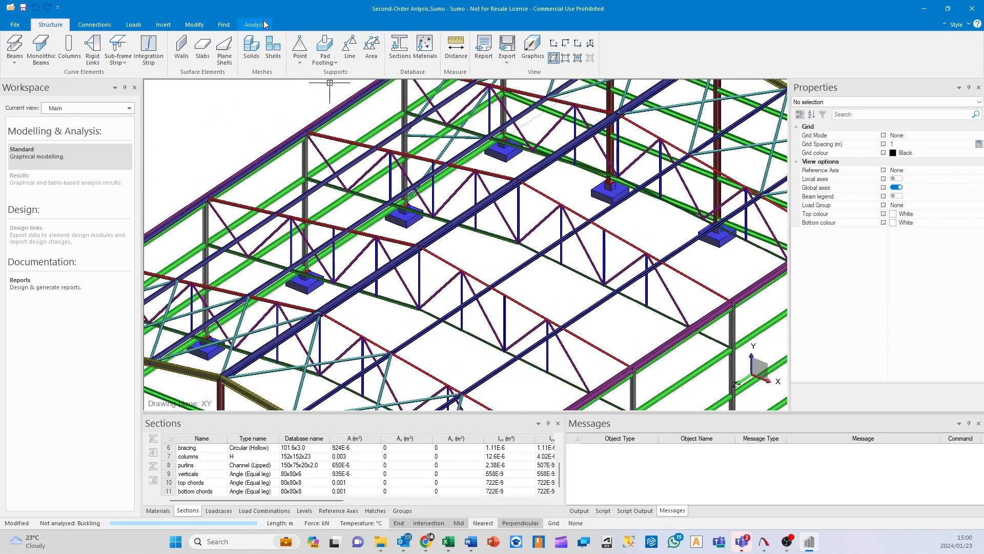
click(264, 20)
click(15, 47)
click(461, 310)
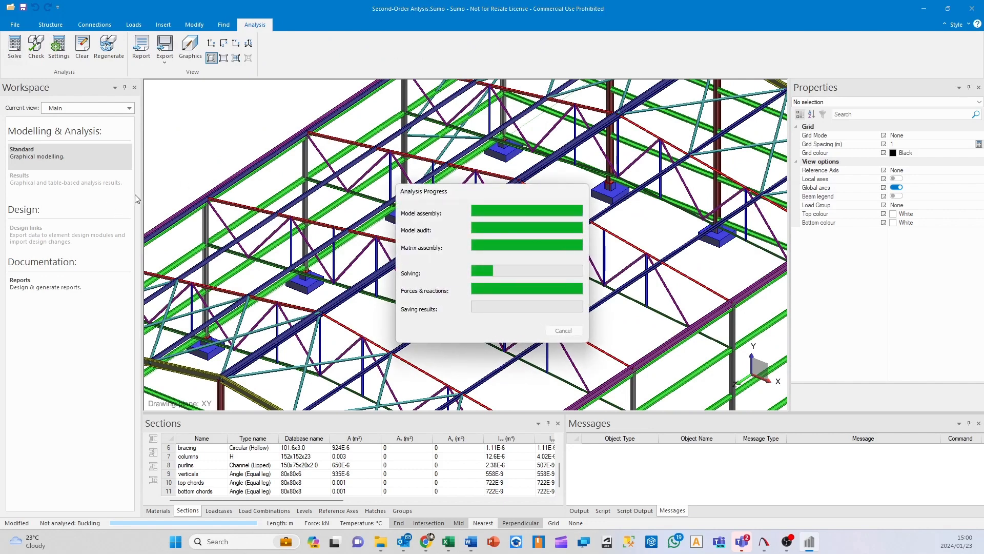
Step: View the buckling results, checking the buckling factors of modes 1 to 3 for load combinations C1 and C2
click(95, 186)
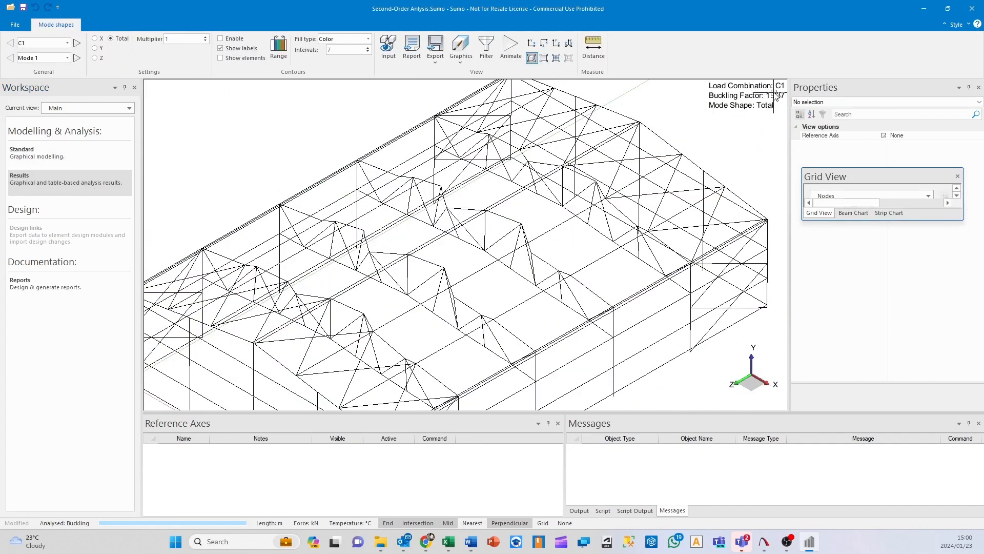
click(77, 58)
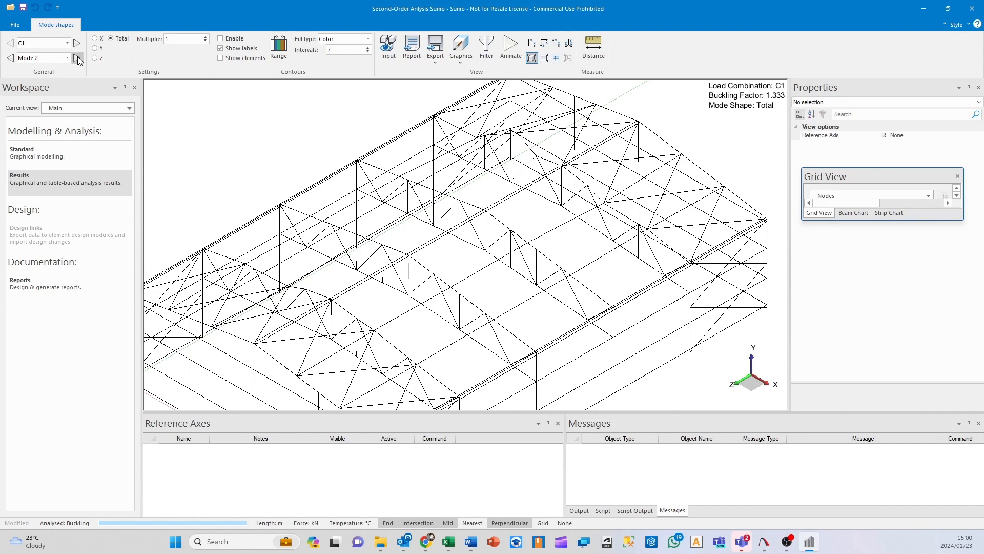
click(77, 58)
click(78, 57)
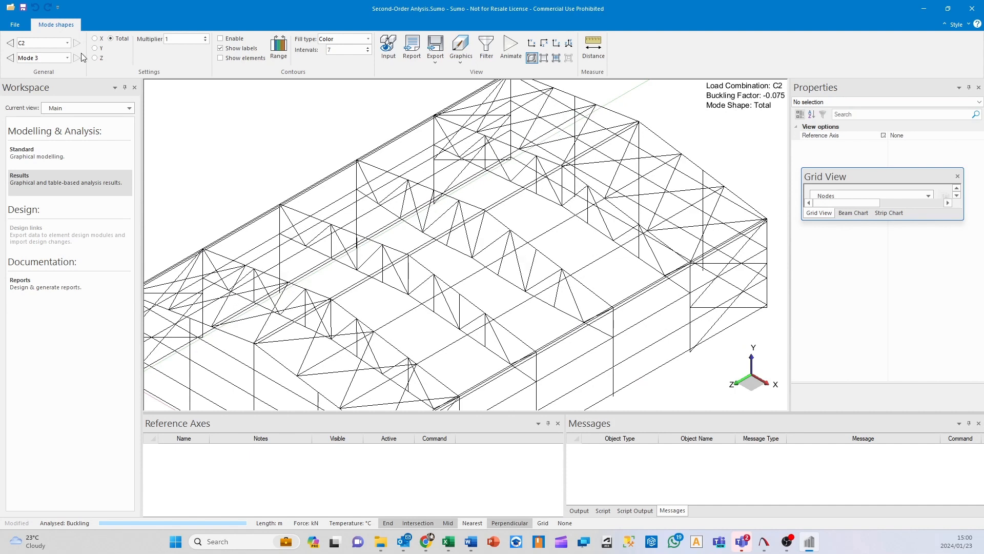
click(13, 58)
click(13, 58)
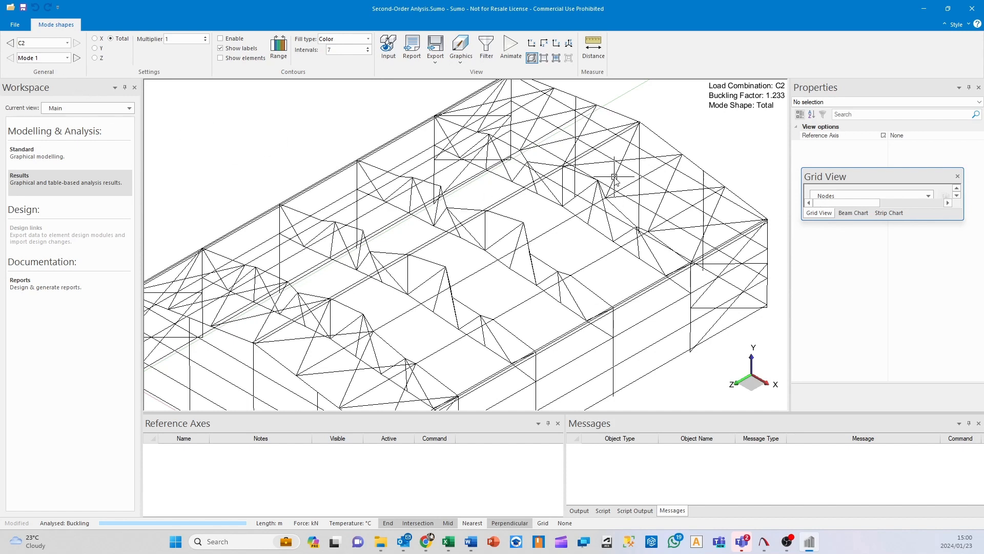
Step: Return to graphical modelling, set the analysis type to Second-order, and solve the model while saving its changes
click(94, 153)
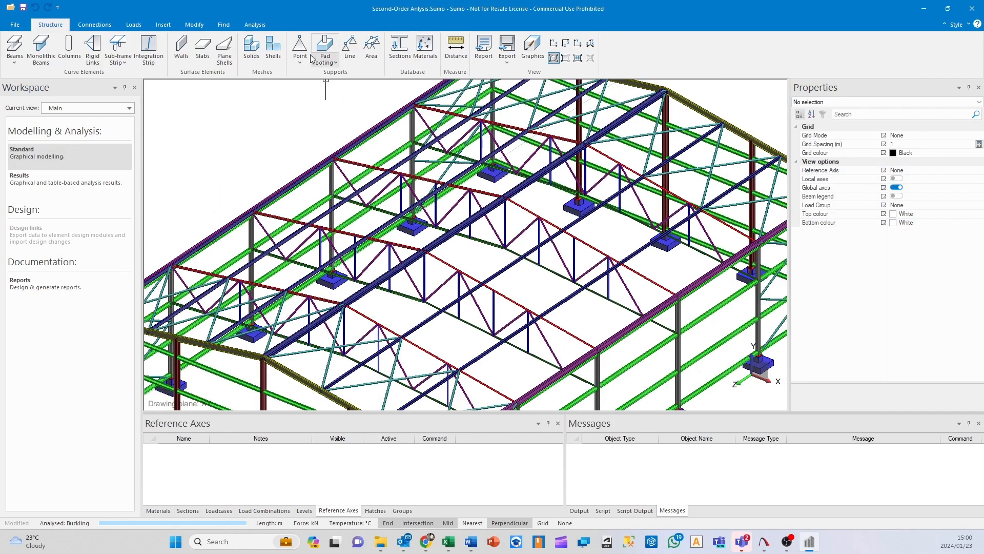
click(255, 25)
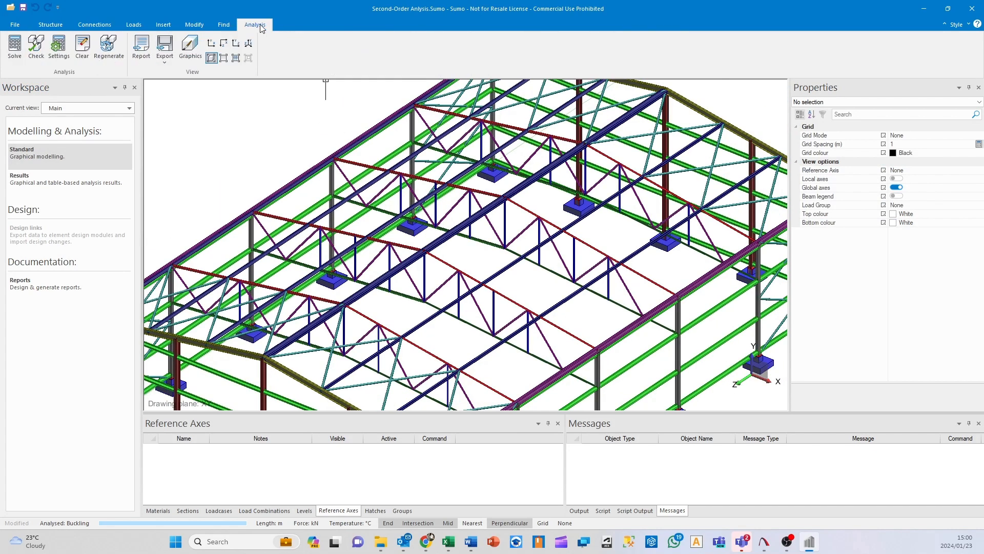
click(59, 47)
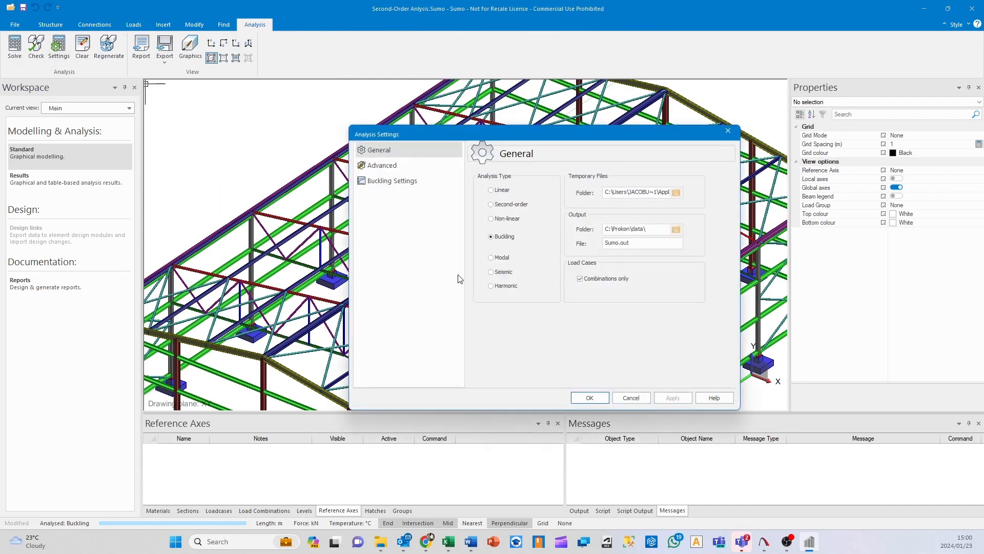
click(494, 204)
click(669, 397)
click(606, 396)
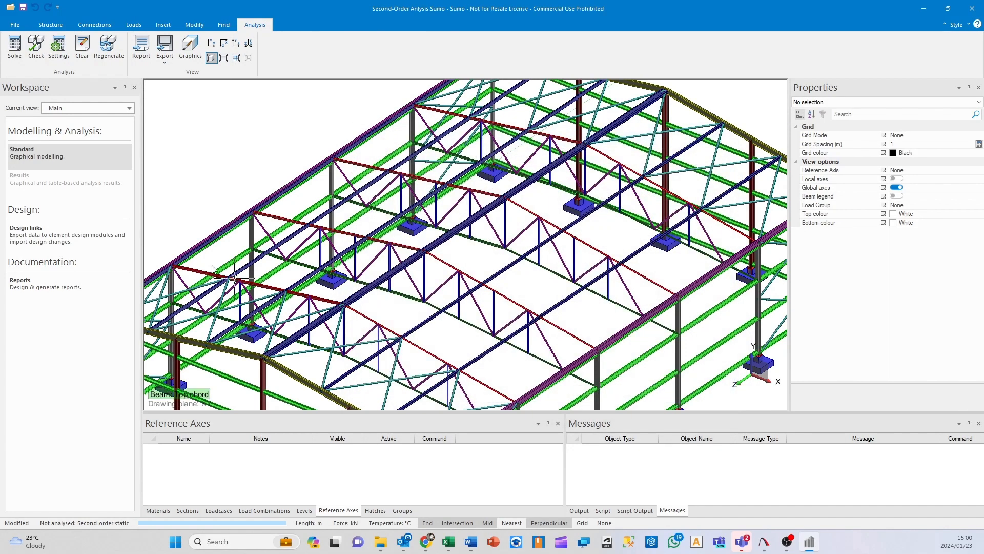
click(14, 46)
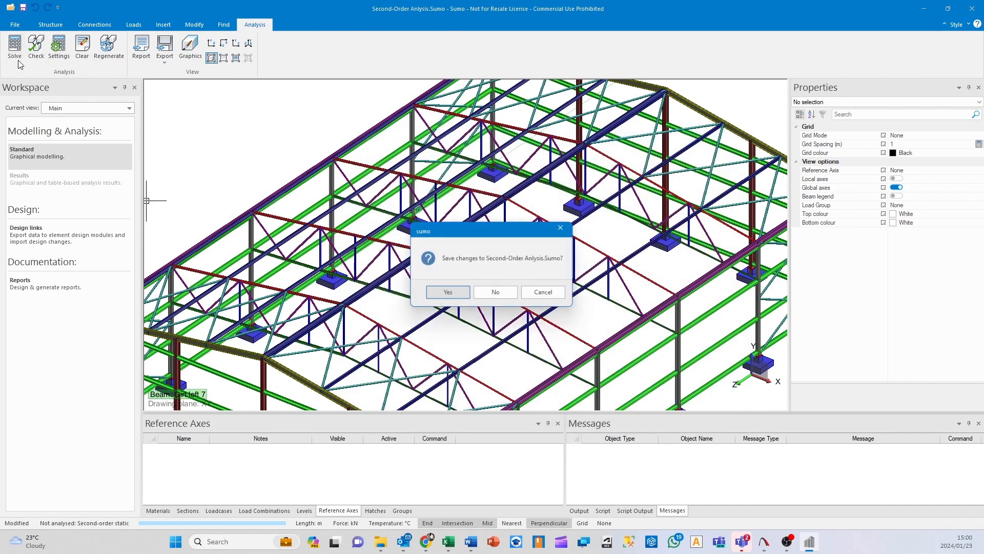
click(454, 293)
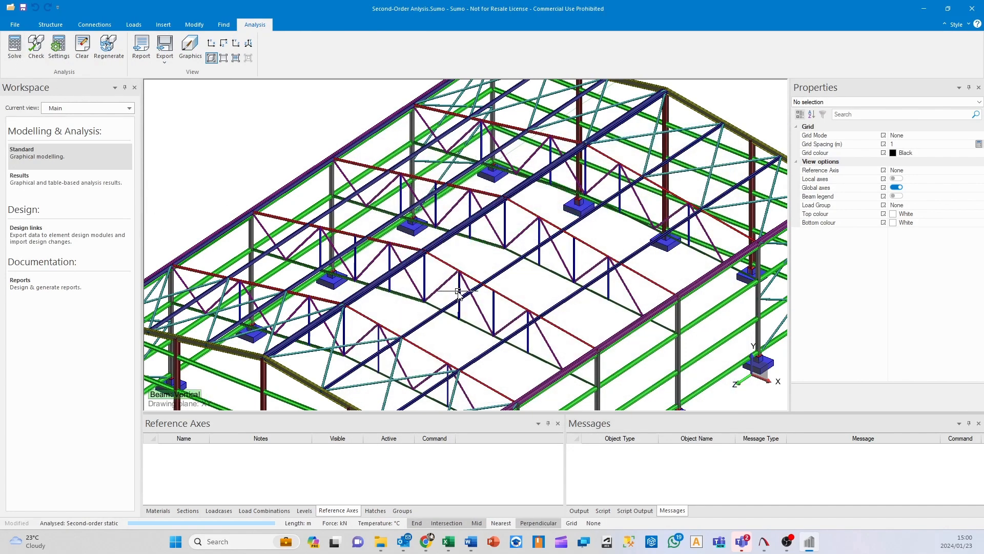
Step: View the second-order results for load combination C2, examining the total displacements and the beam axial forces
click(87, 182)
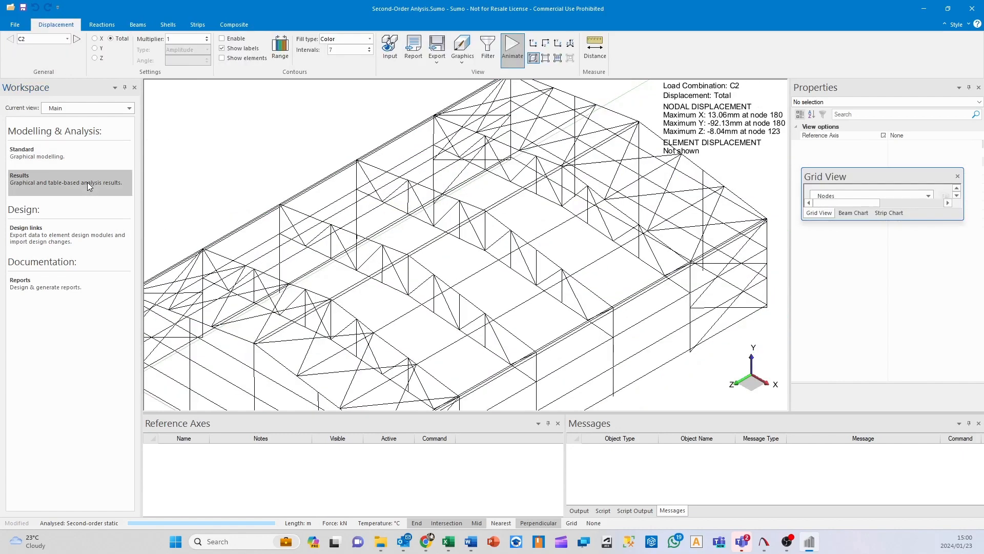
middle_drag(473, 241, 499, 246)
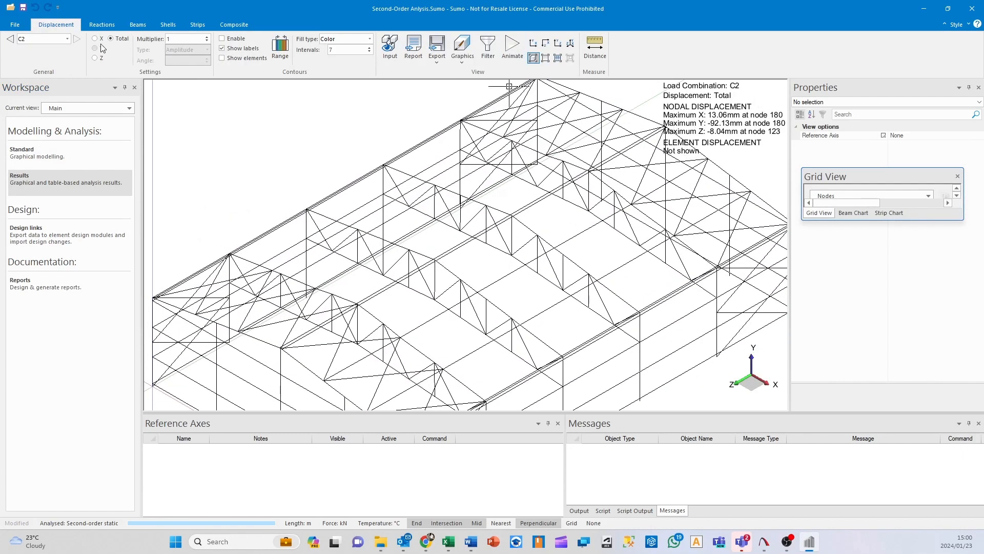
click(138, 26)
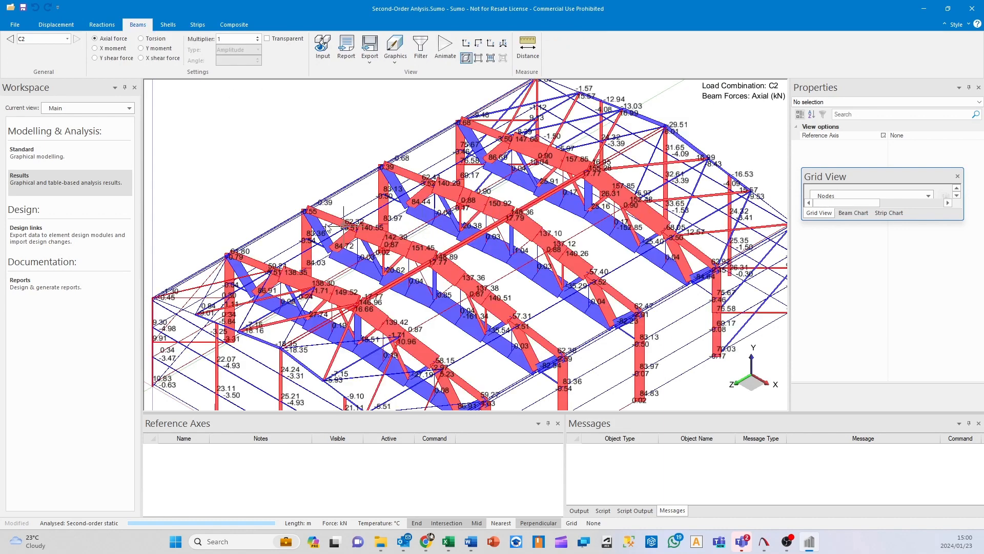
Step: Return to graphical modelling and bring the whole steel building into view
click(92, 154)
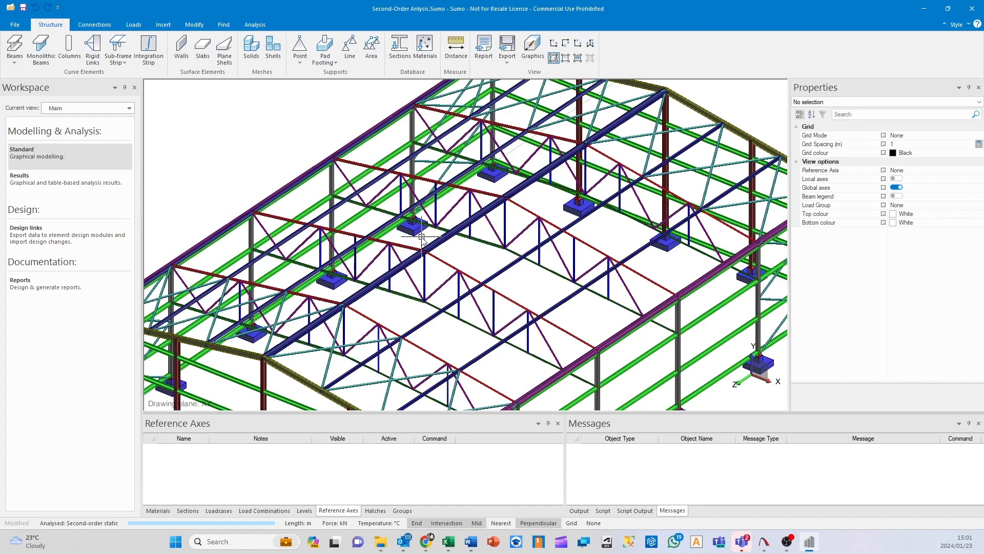
scroll(445, 249, down, 4)
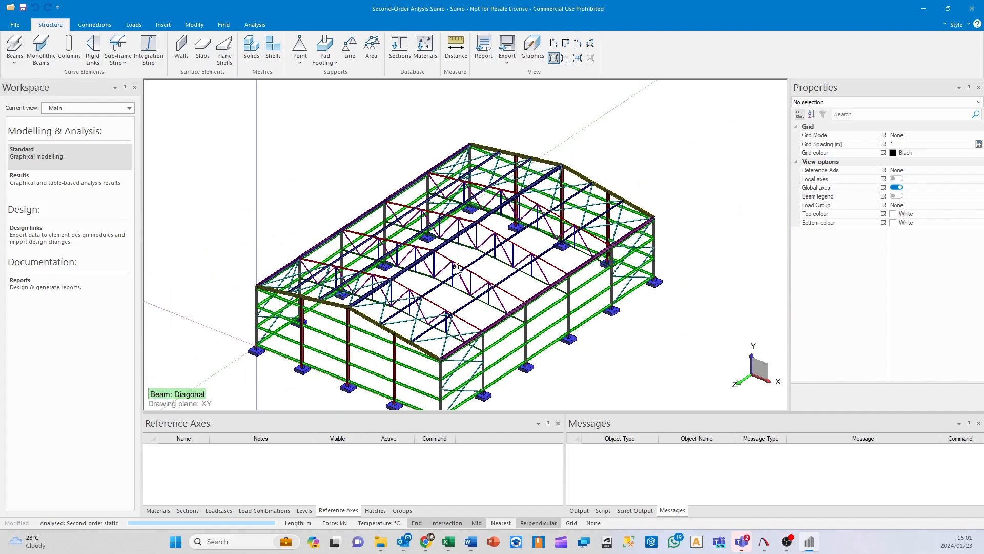
middle_drag(476, 276, 431, 264)
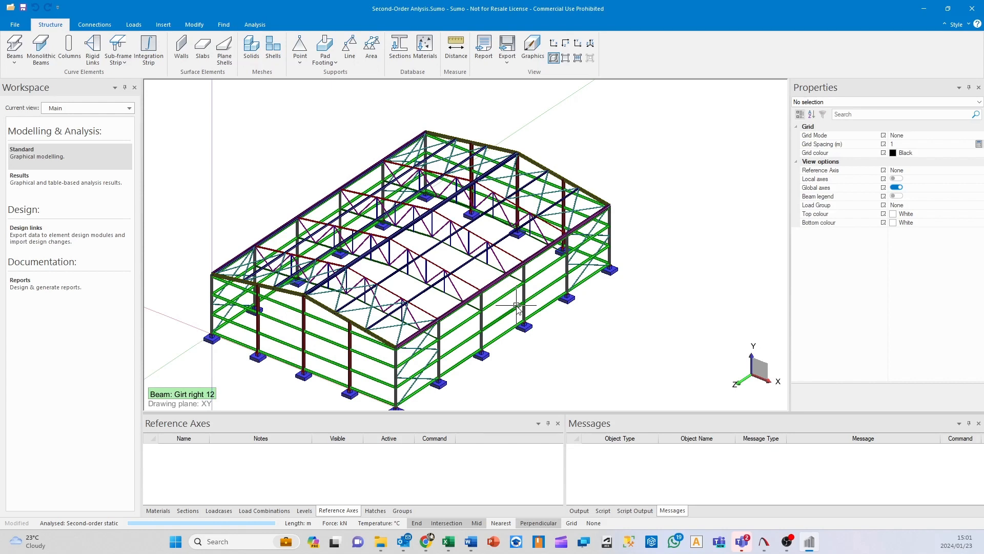
middle_drag(517, 308, 603, 283)
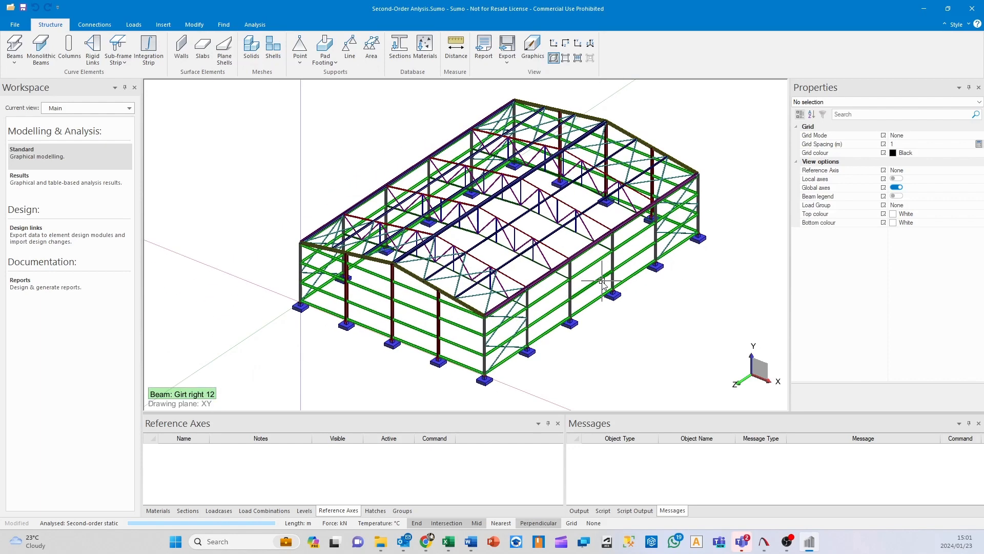